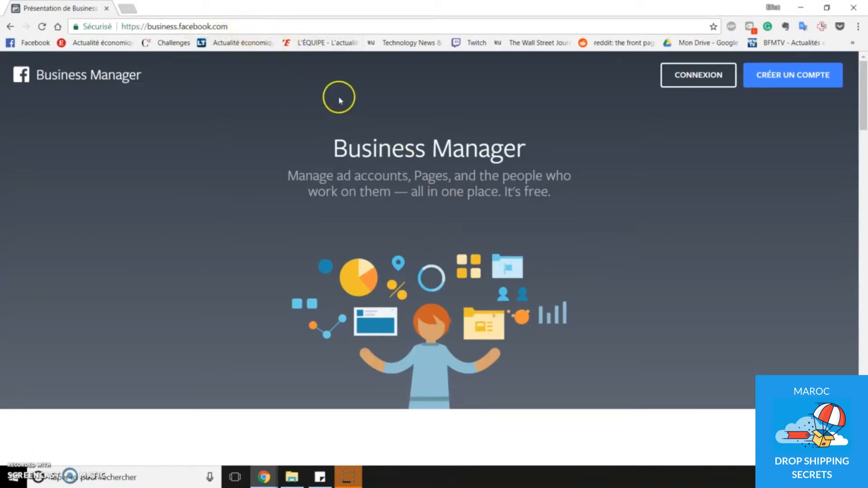
- Log in to Business Manager and switch from the personal ad account to the business account
{"action": "left_click", "coordinate": [794, 89]}
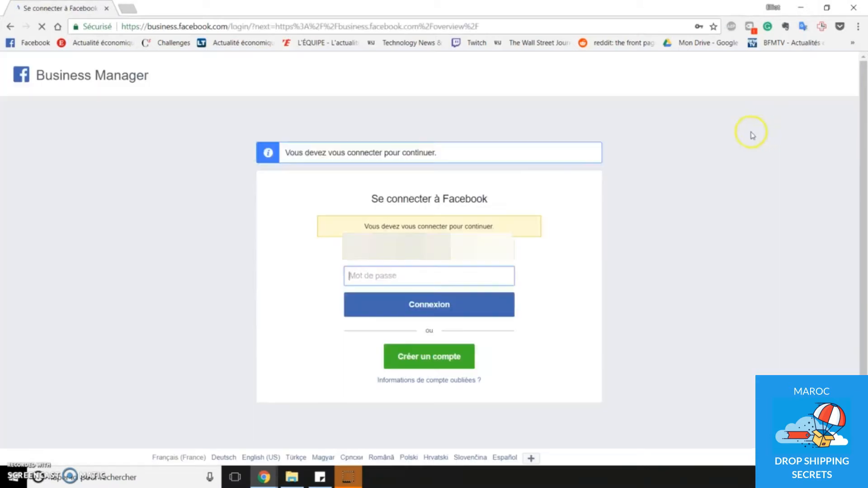
{"action": "left_click", "coordinate": [459, 314]}
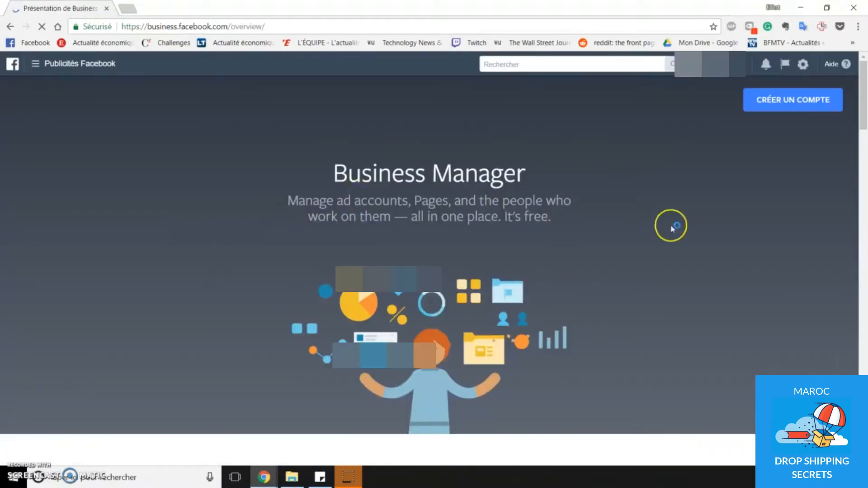
{"action": "left_click", "coordinate": [741, 64]}
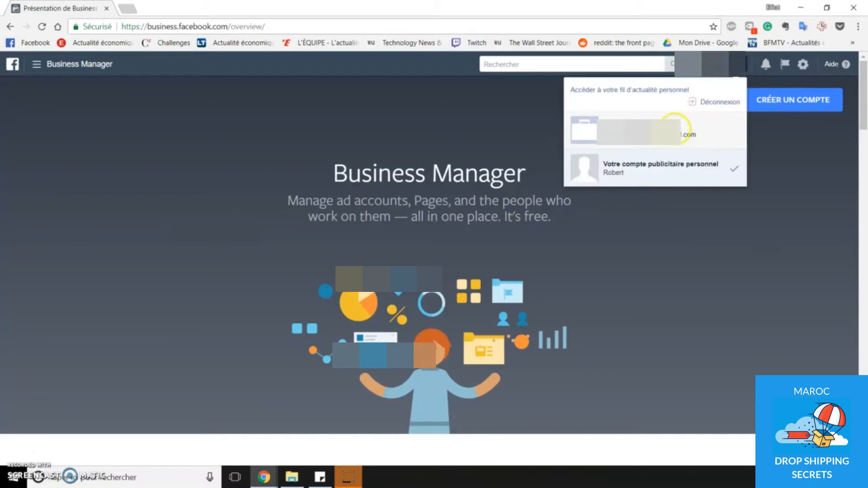
{"action": "left_click", "coordinate": [675, 129]}
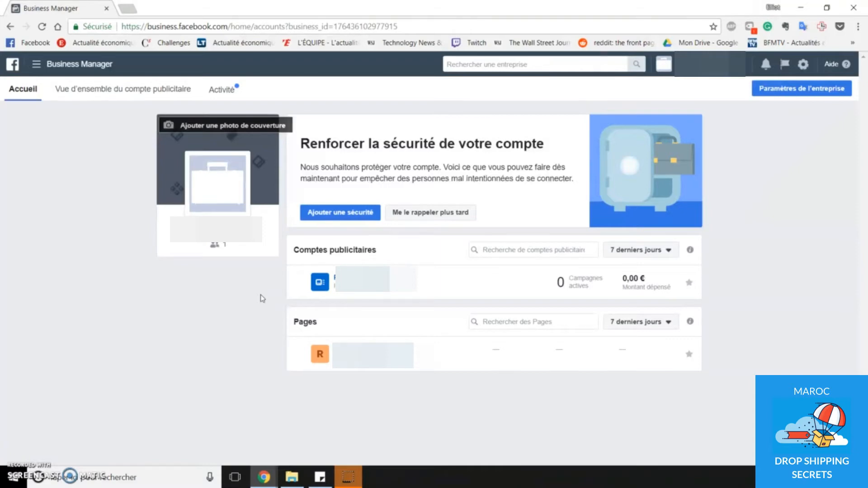
- Review the ad account's configuration, Pages and payment settings, and open its notification preferences
{"action": "left_click", "coordinate": [33, 67]}
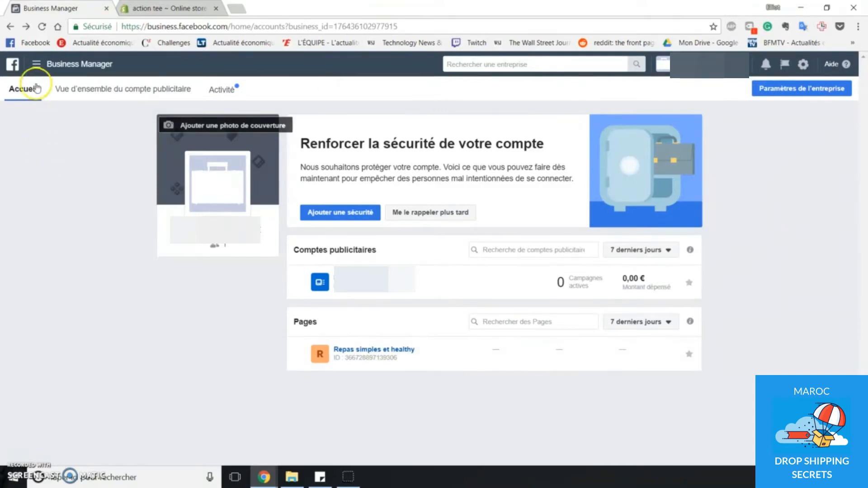
{"action": "left_click", "coordinate": [35, 67]}
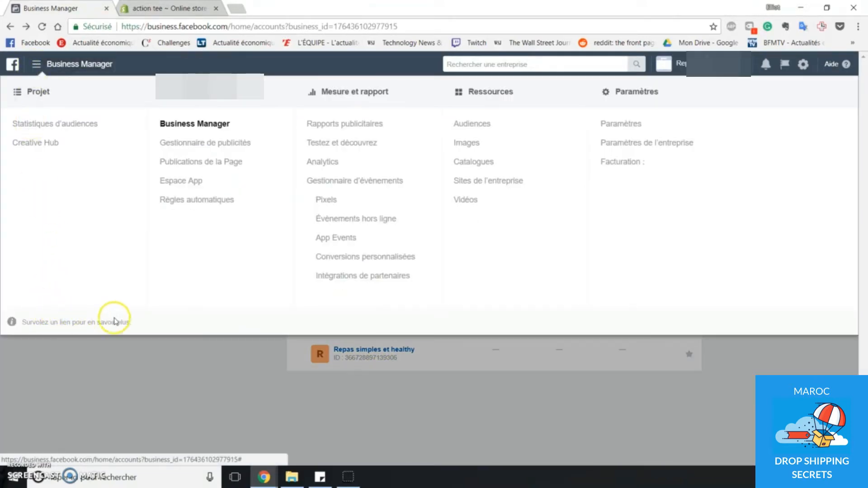
{"action": "left_click", "coordinate": [626, 124]}
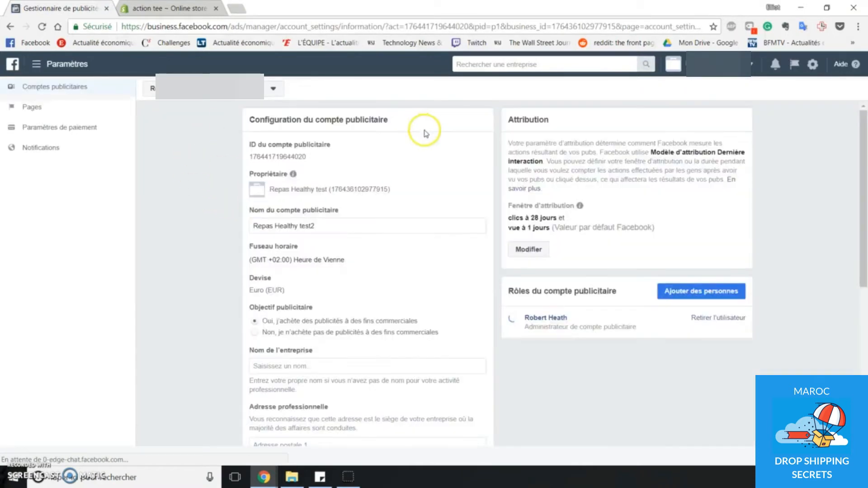
{"action": "scroll", "coordinate": [197, 193], "scroll_direction": "down", "scroll_amount": 1}
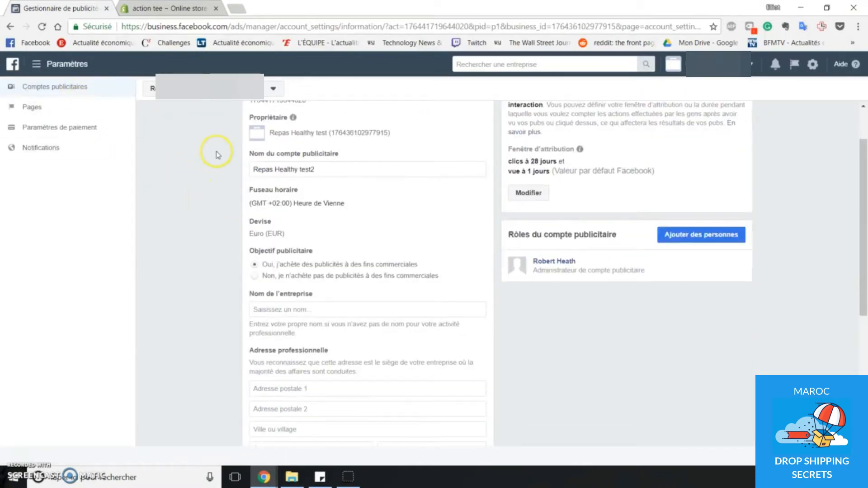
{"action": "scroll", "coordinate": [213, 149], "scroll_direction": "down", "scroll_amount": 3}
{"action": "scroll", "coordinate": [261, 184], "scroll_direction": "down", "scroll_amount": 2}
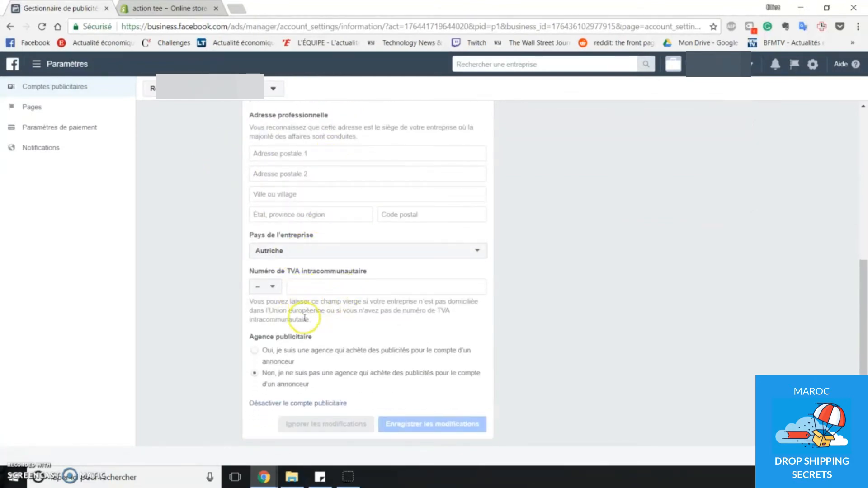
{"action": "scroll", "coordinate": [306, 355], "scroll_direction": "up", "scroll_amount": 7}
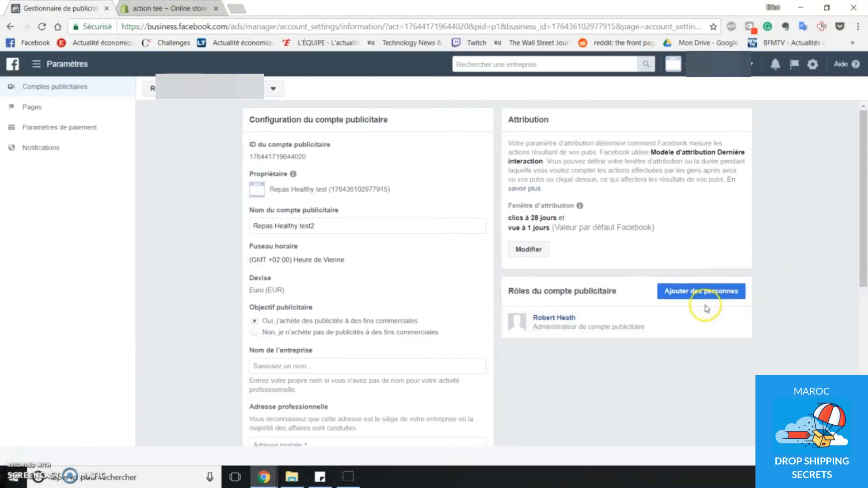
{"action": "left_click", "coordinate": [59, 114]}
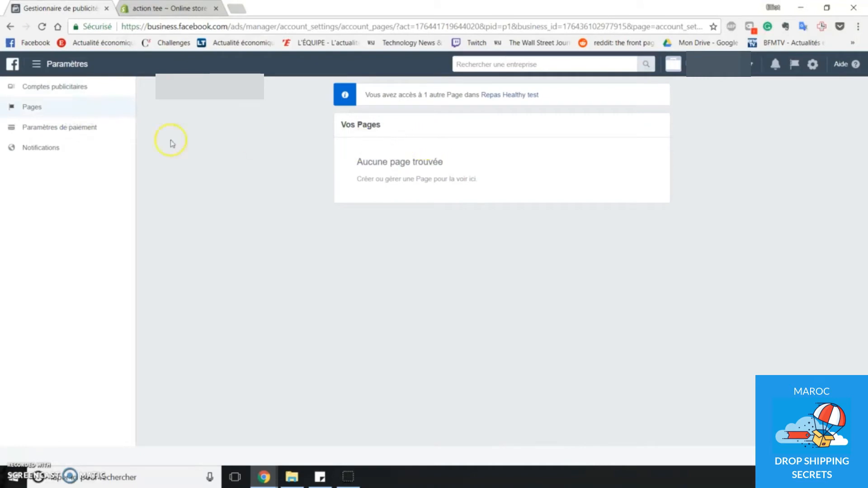
{"action": "left_click", "coordinate": [70, 133]}
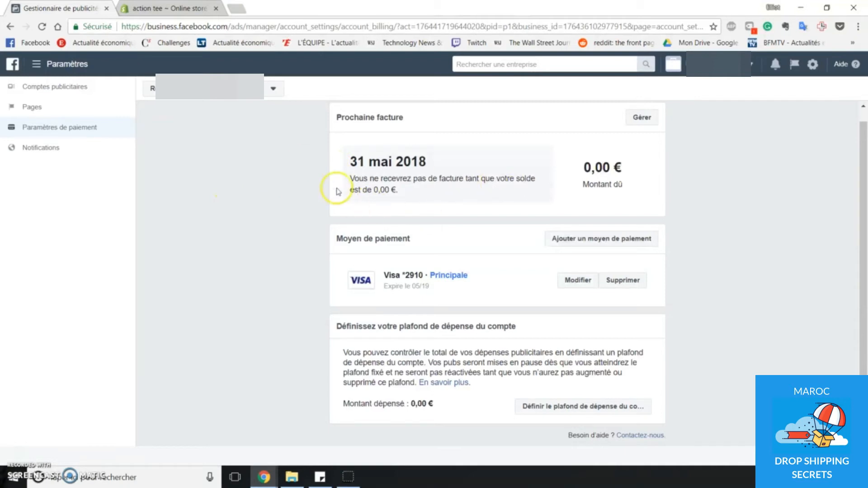
{"action": "left_click", "coordinate": [55, 148]}
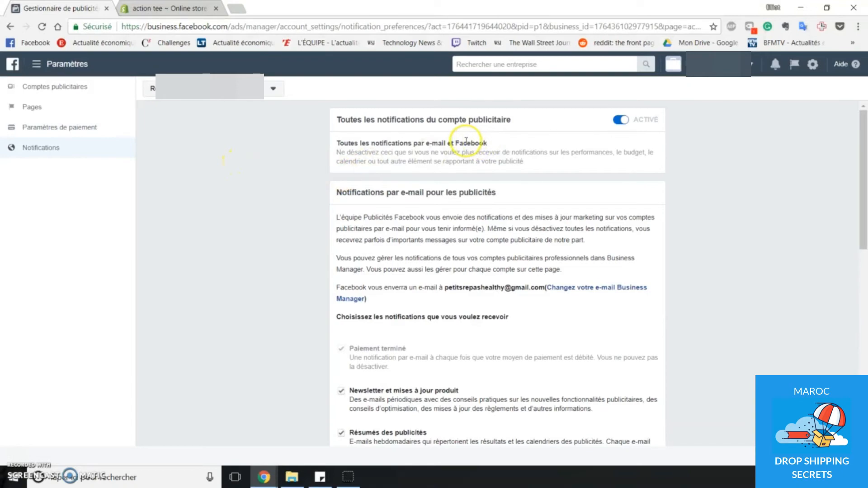
- Turn all ad account notifications off and back on
{"action": "left_click", "coordinate": [620, 122]}
{"action": "scroll", "coordinate": [722, 154], "scroll_direction": "down", "scroll_amount": 2}
{"action": "scroll", "coordinate": [721, 152], "scroll_direction": "up", "scroll_amount": 2}
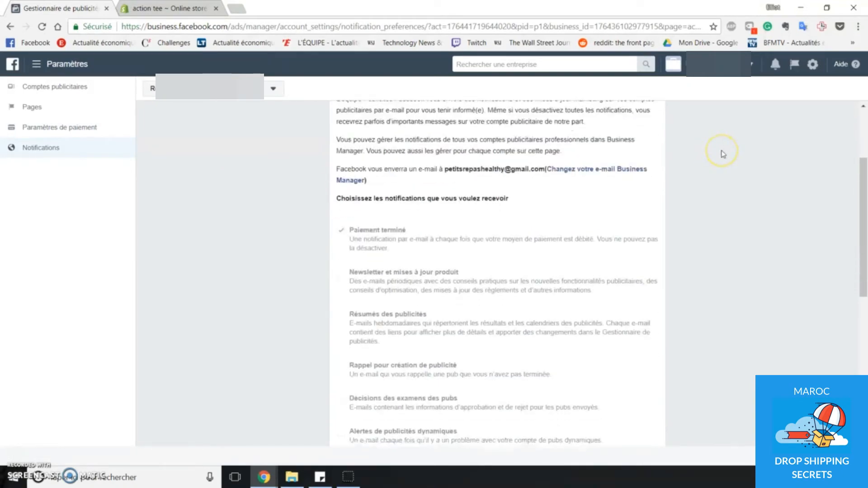
{"action": "left_click", "coordinate": [615, 121]}
- Disable the e-mail notifications for newsletter and product updates, ad creation reminders, dynamic ad alerts and test updates, and save the changes
{"action": "scroll", "coordinate": [717, 186], "scroll_direction": "down", "scroll_amount": 5}
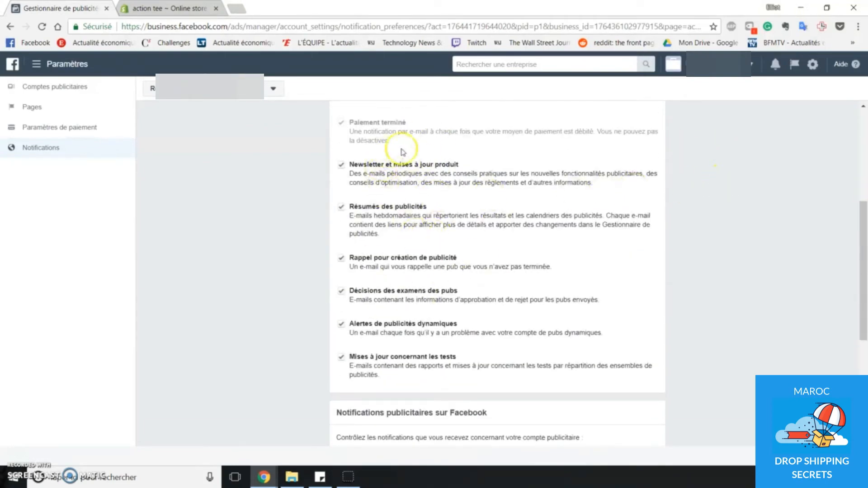
{"action": "scroll", "coordinate": [436, 208], "scroll_direction": "up", "scroll_amount": 1}
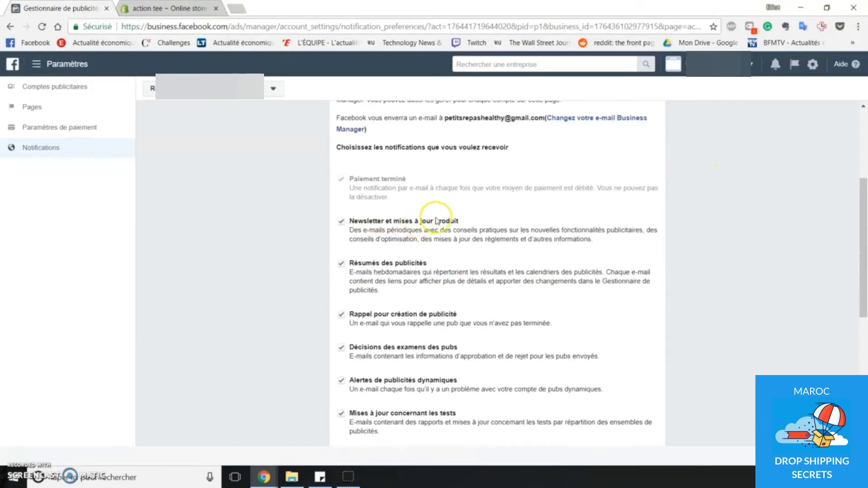
{"action": "scroll", "coordinate": [412, 213], "scroll_direction": "down", "scroll_amount": 1}
{"action": "left_click", "coordinate": [398, 165]}
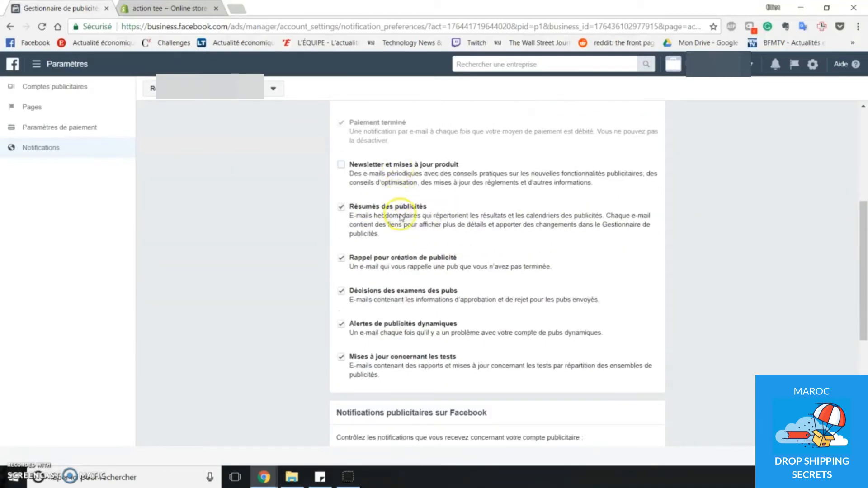
{"action": "left_click", "coordinate": [425, 258]}
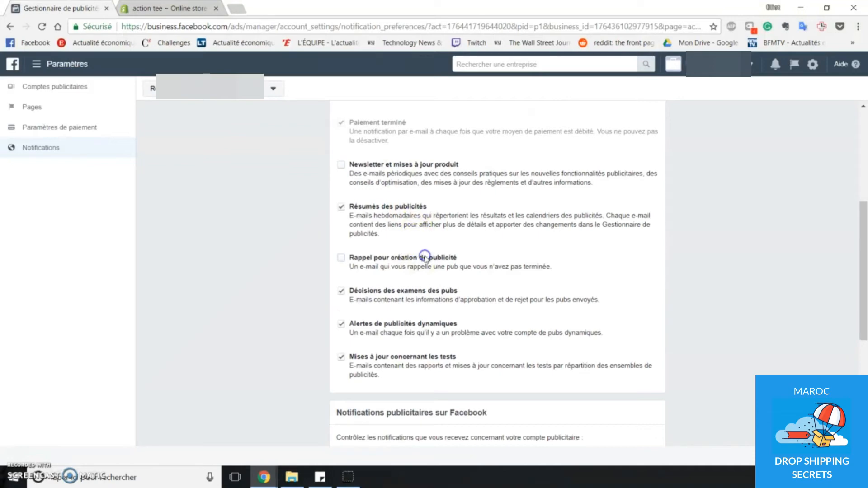
{"action": "left_click", "coordinate": [401, 296]}
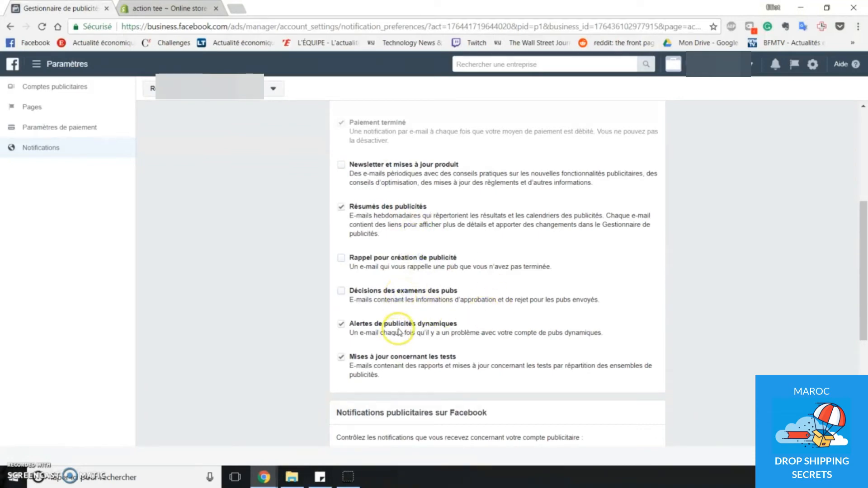
{"action": "left_click", "coordinate": [401, 327]}
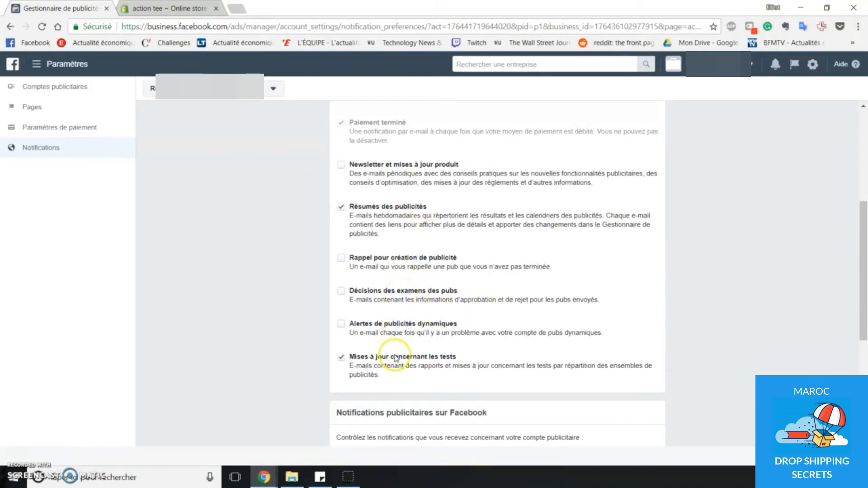
{"action": "left_click", "coordinate": [399, 357]}
{"action": "left_click", "coordinate": [381, 294]}
{"action": "scroll", "coordinate": [565, 294], "scroll_direction": "down", "scroll_amount": 1}
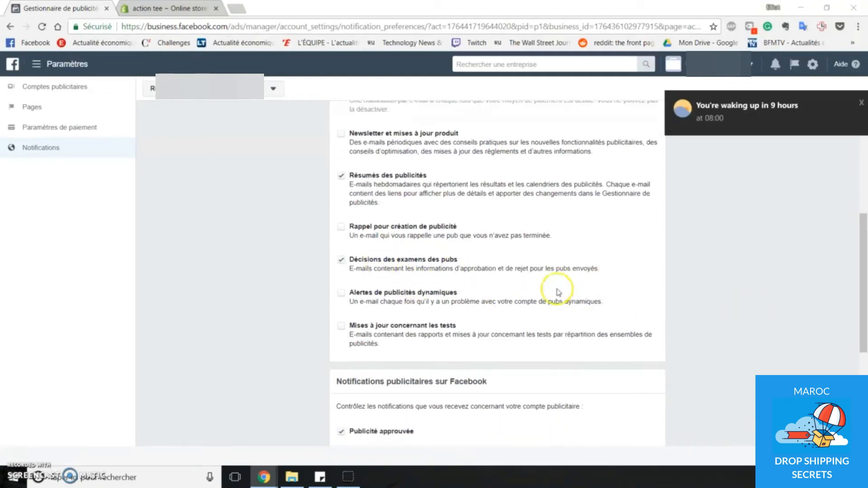
{"action": "scroll", "coordinate": [558, 292], "scroll_direction": "down", "scroll_amount": 5}
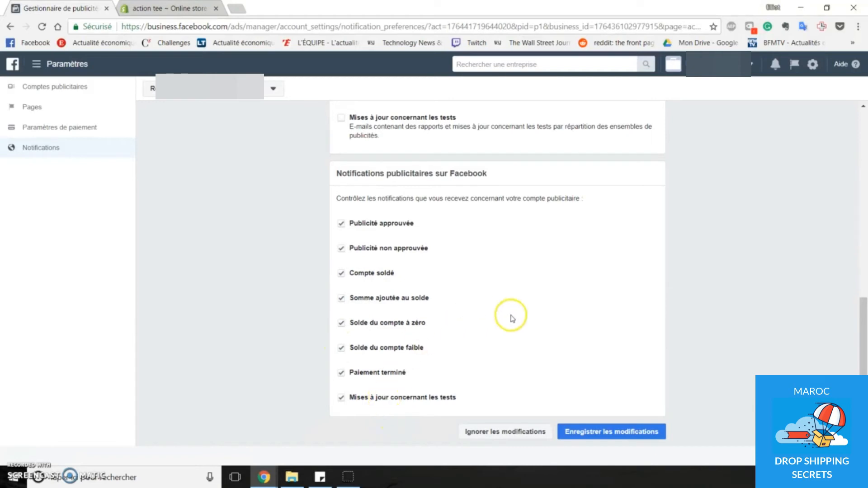
{"action": "left_click", "coordinate": [623, 435]}
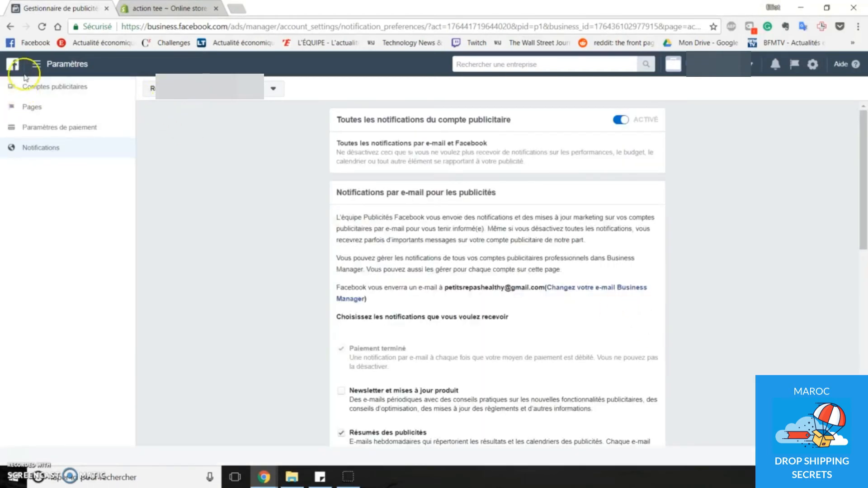
- Open the business settings and examine the listed person's assigned Pages, ad accounts and Page role options
{"action": "left_click", "coordinate": [35, 63]}
{"action": "left_click", "coordinate": [651, 141]}
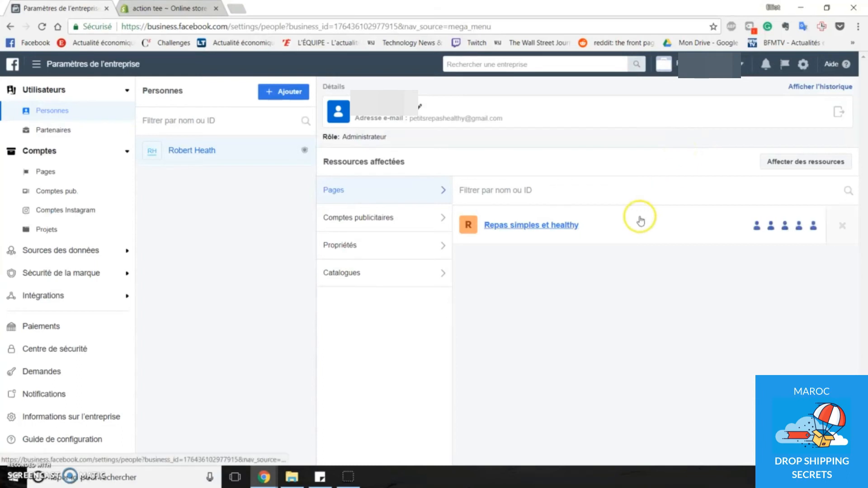
{"action": "left_click", "coordinate": [401, 217]}
{"action": "left_click", "coordinate": [410, 188]}
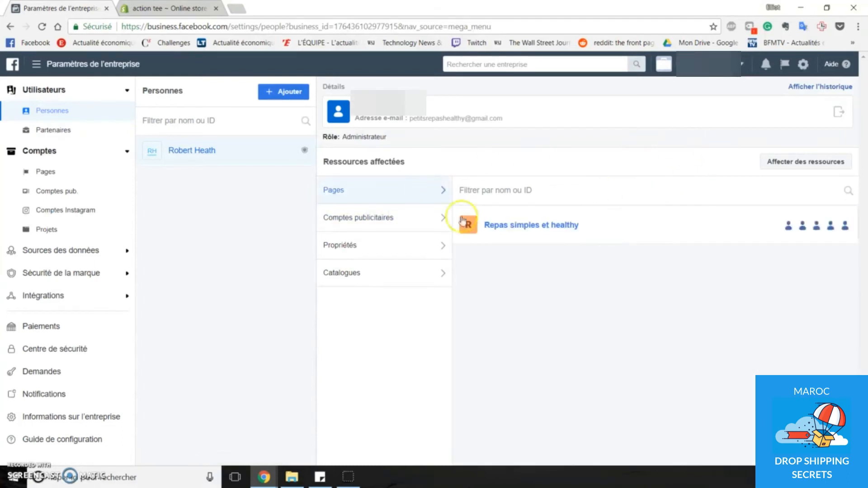
{"action": "left_click", "coordinate": [409, 217]}
{"action": "left_click", "coordinate": [405, 192]}
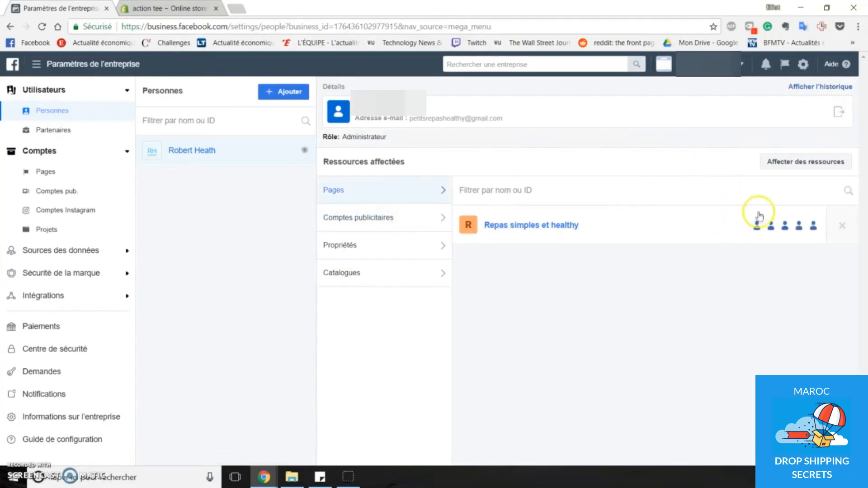
{"action": "mouse_move", "coordinate": [771, 230]}
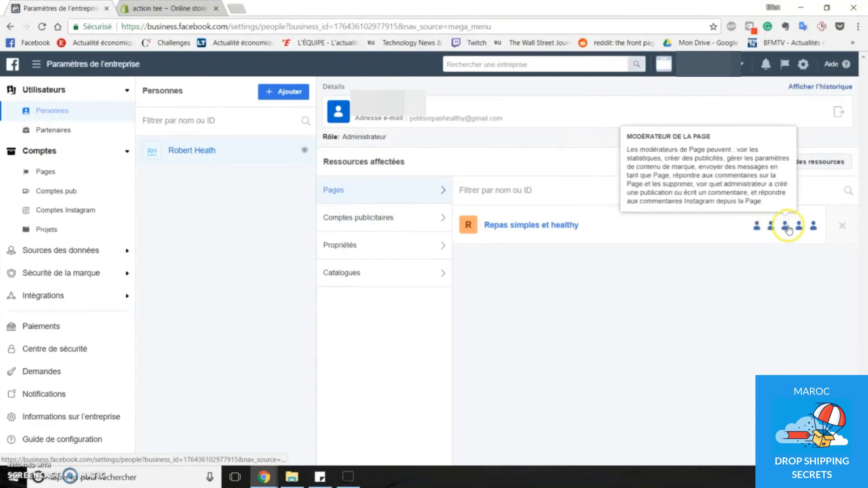
{"action": "mouse_move", "coordinate": [799, 228]}
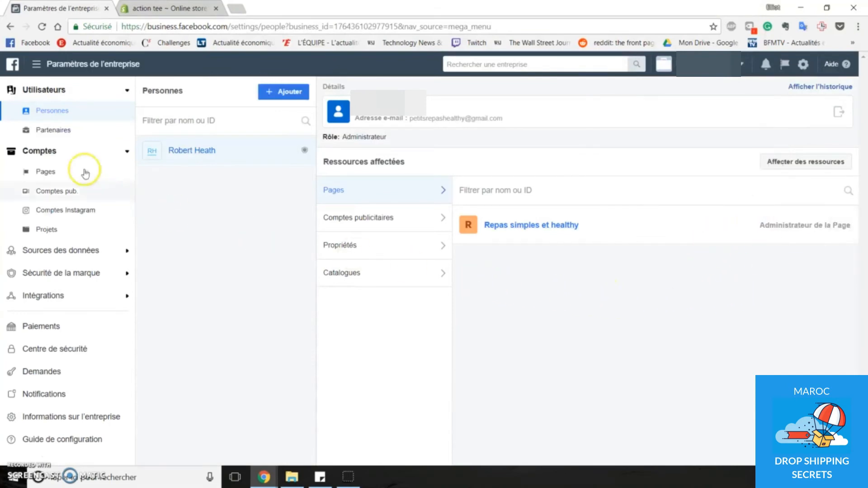
- Review the business's partners, Pages, ad accounts, Instagram accounts and projects in the business settings
{"action": "left_click", "coordinate": [85, 134]}
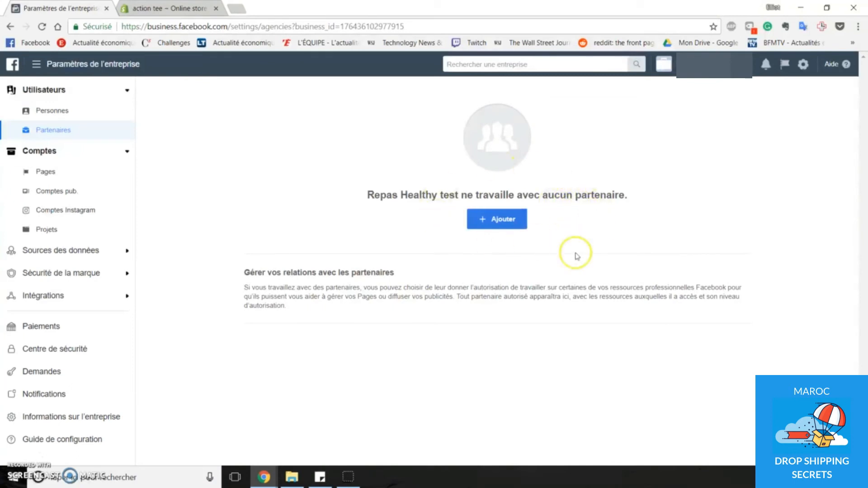
{"action": "left_click", "coordinate": [64, 172]}
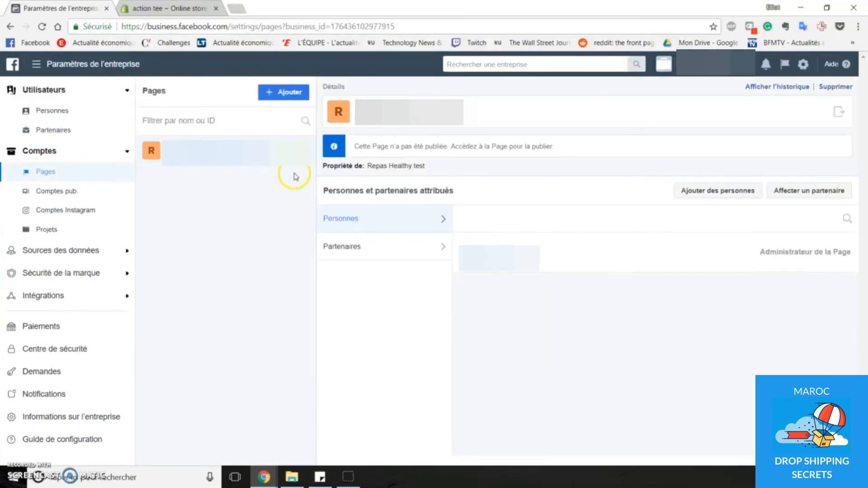
{"action": "mouse_move", "coordinate": [720, 252]}
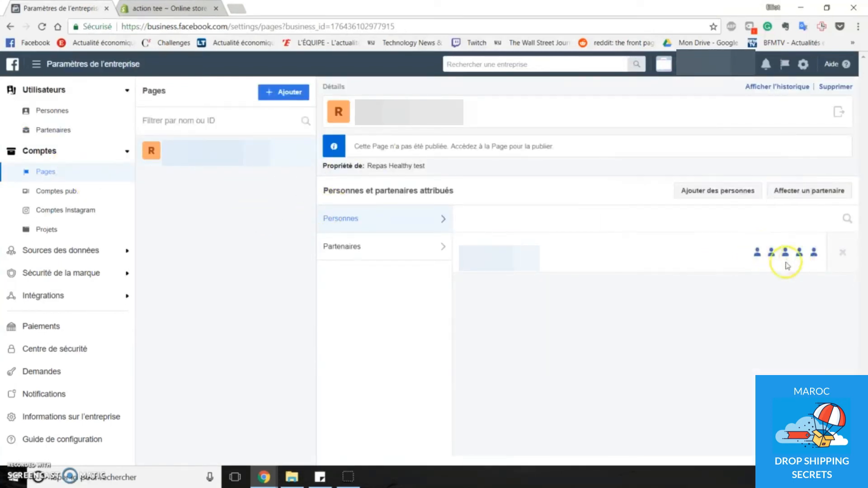
{"action": "left_click", "coordinate": [86, 195]}
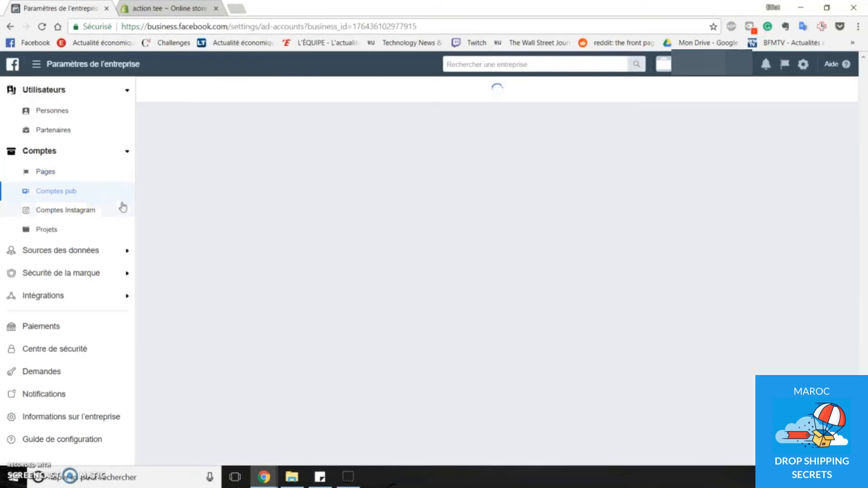
{"action": "left_click", "coordinate": [66, 209]}
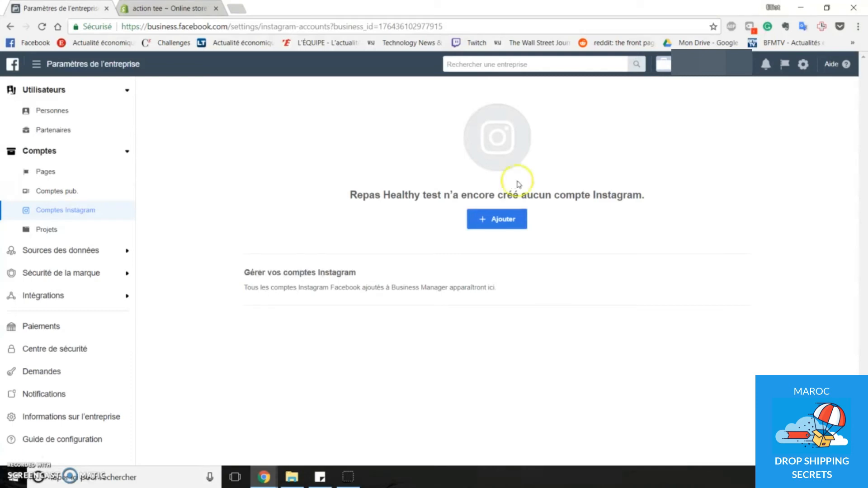
{"action": "left_click", "coordinate": [76, 233]}
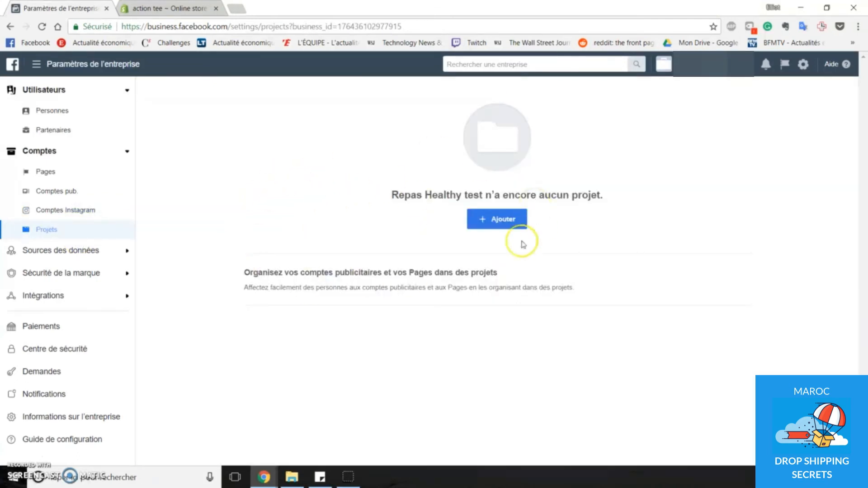
- Expand the business's data sources and review its pixel's details and assigned people
{"action": "left_click", "coordinate": [80, 251]}
{"action": "scroll", "coordinate": [86, 244], "scroll_direction": "down", "scroll_amount": 1}
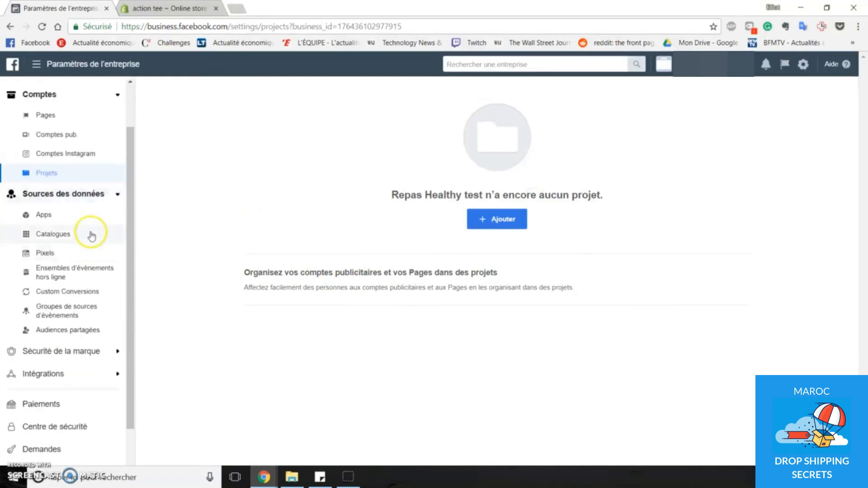
{"action": "left_click", "coordinate": [69, 255]}
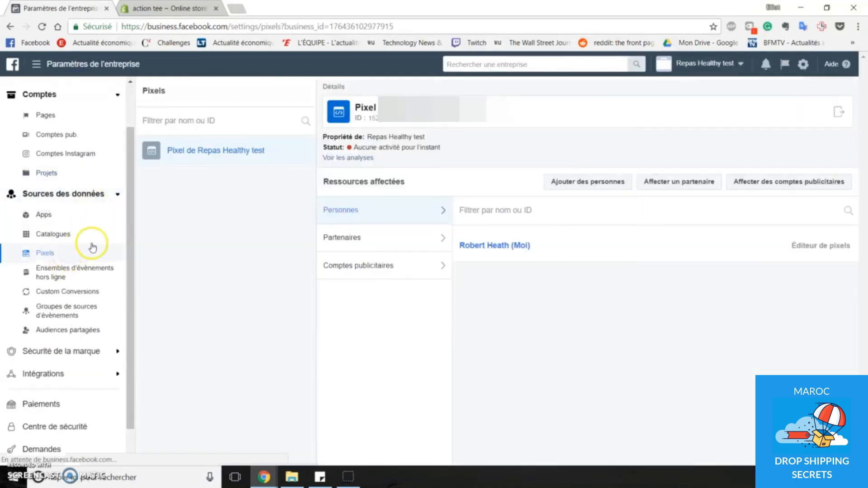
{"action": "scroll", "coordinate": [95, 253], "scroll_direction": "down", "scroll_amount": 1}
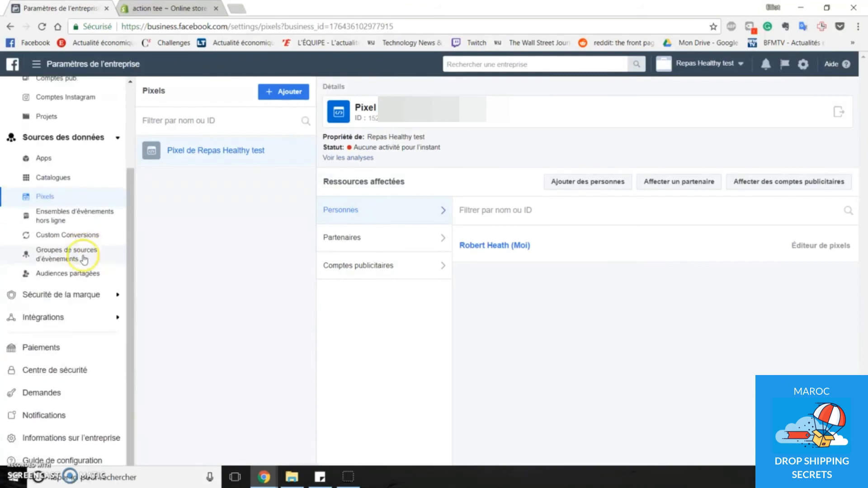
- Review the brand safety domains and the payment methods in the business settings
{"action": "left_click", "coordinate": [82, 294]}
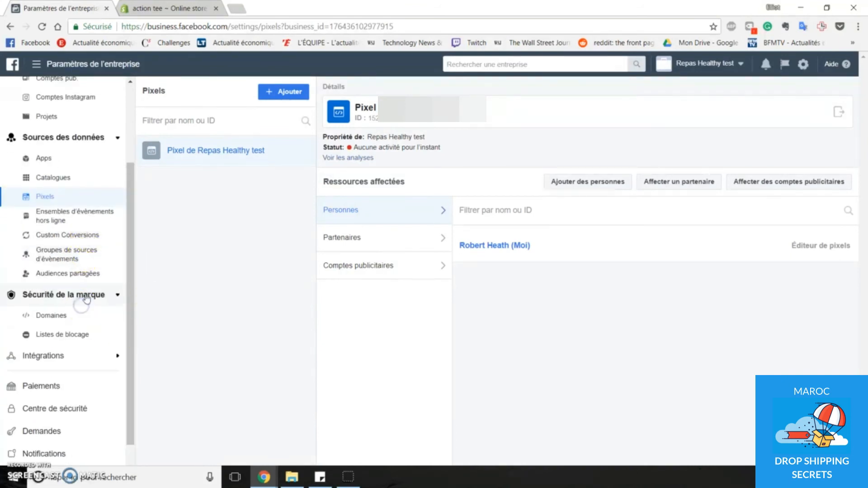
{"action": "scroll", "coordinate": [78, 263], "scroll_direction": "down", "scroll_amount": 1}
{"action": "left_click", "coordinate": [74, 270]}
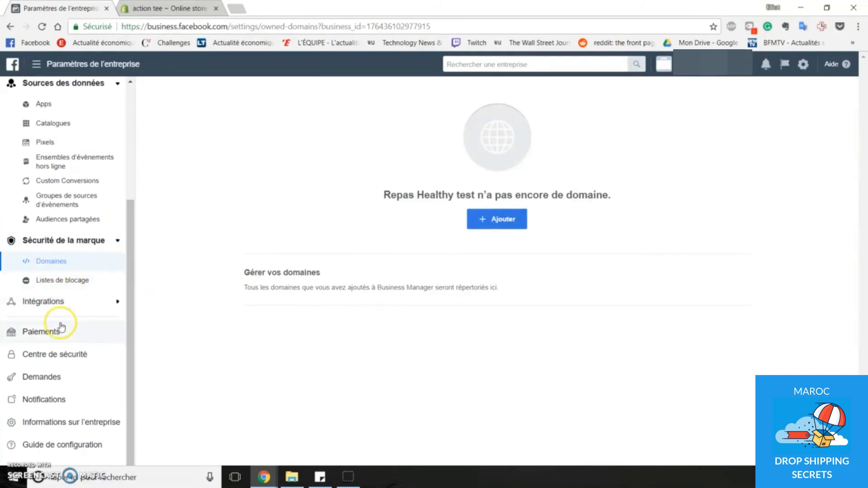
{"action": "left_click", "coordinate": [75, 336]}
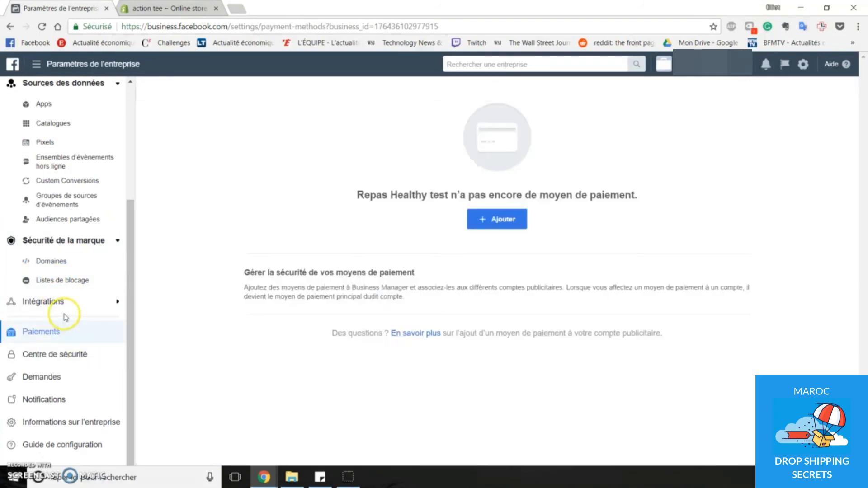
- Review the security center's recommendations and the business's received, sent and invitation requests
{"action": "left_click", "coordinate": [71, 354]}
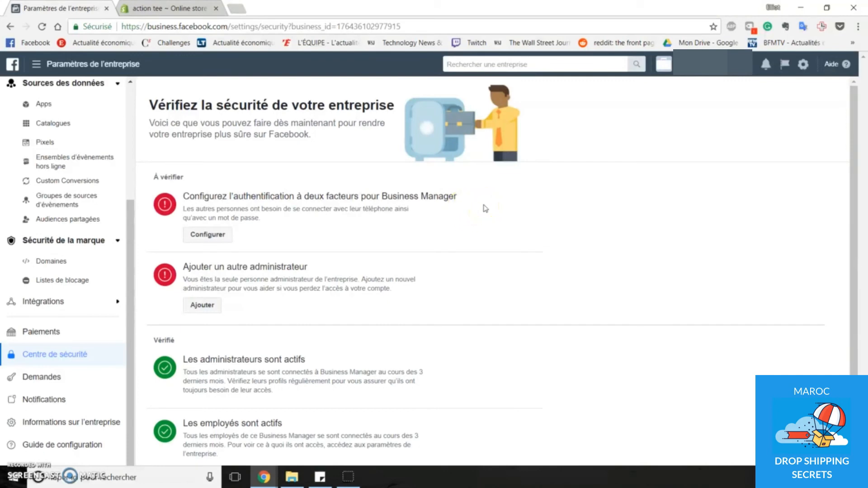
{"action": "scroll", "coordinate": [520, 213], "scroll_direction": "down", "scroll_amount": 1}
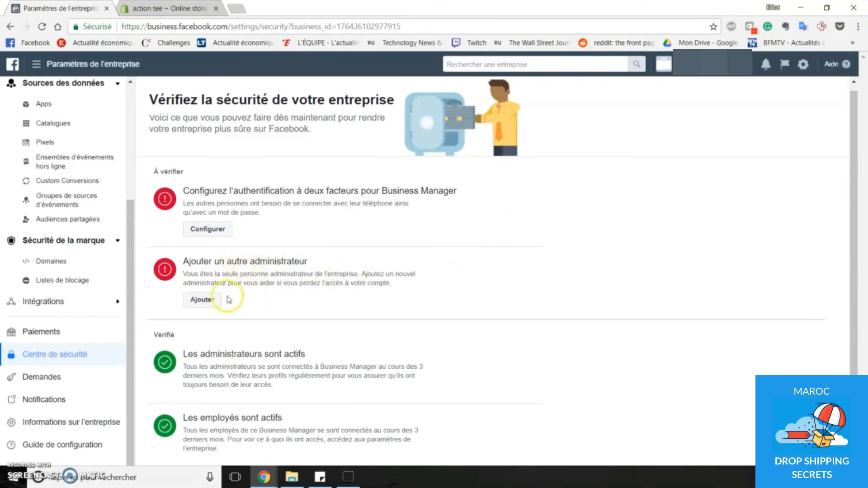
{"action": "left_click", "coordinate": [72, 376]}
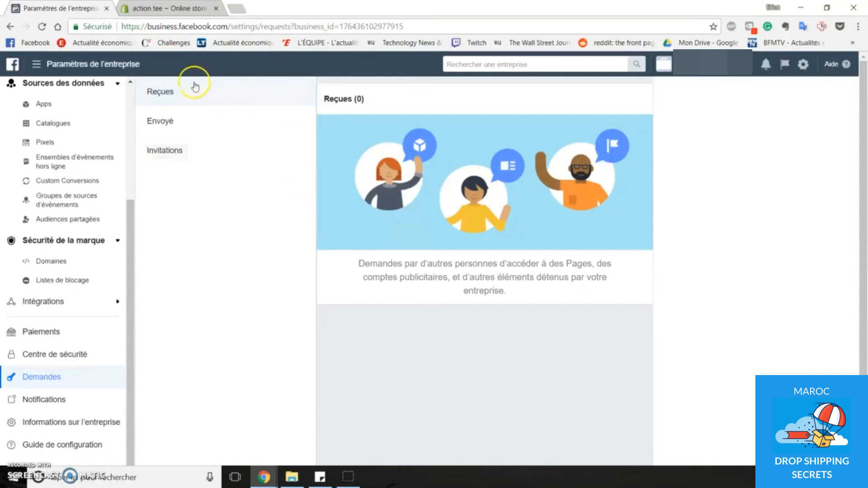
{"action": "left_click", "coordinate": [178, 114]}
{"action": "left_click", "coordinate": [188, 161]}
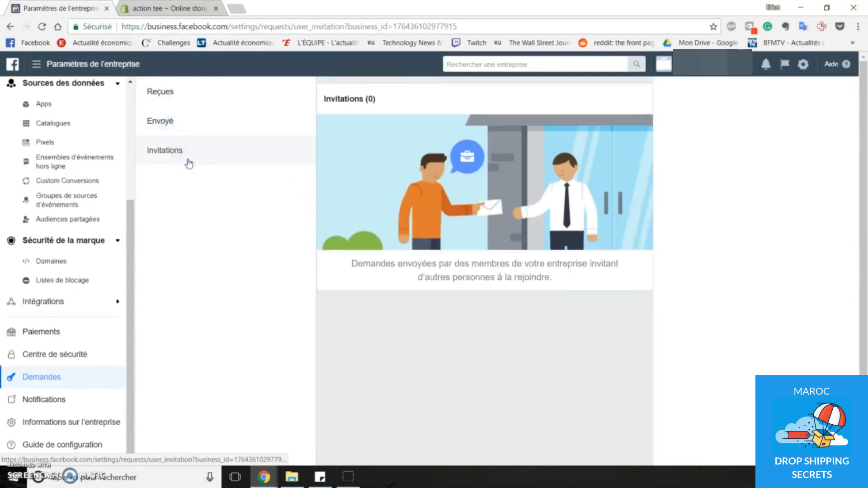
- Open the business notification settings and read through the categories from business permissions to pixels
{"action": "left_click", "coordinate": [66, 395]}
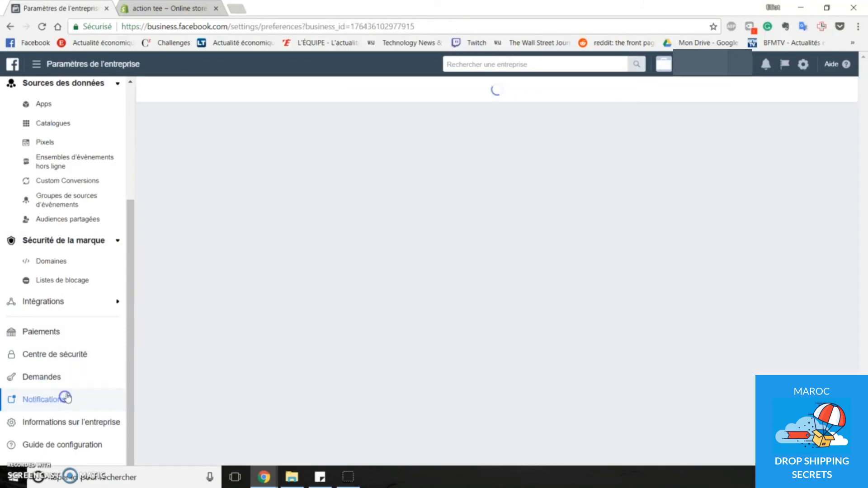
{"action": "scroll", "coordinate": [289, 189], "scroll_direction": "down", "scroll_amount": 2}
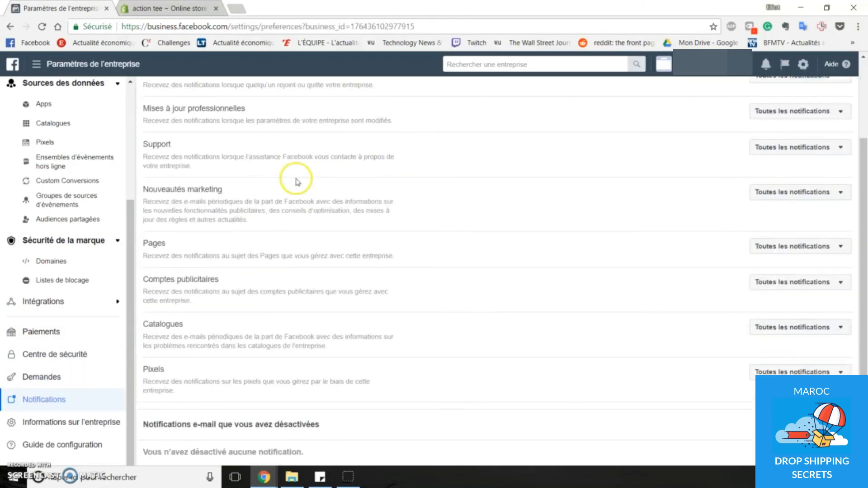
{"action": "scroll", "coordinate": [297, 182], "scroll_direction": "up", "scroll_amount": 2}
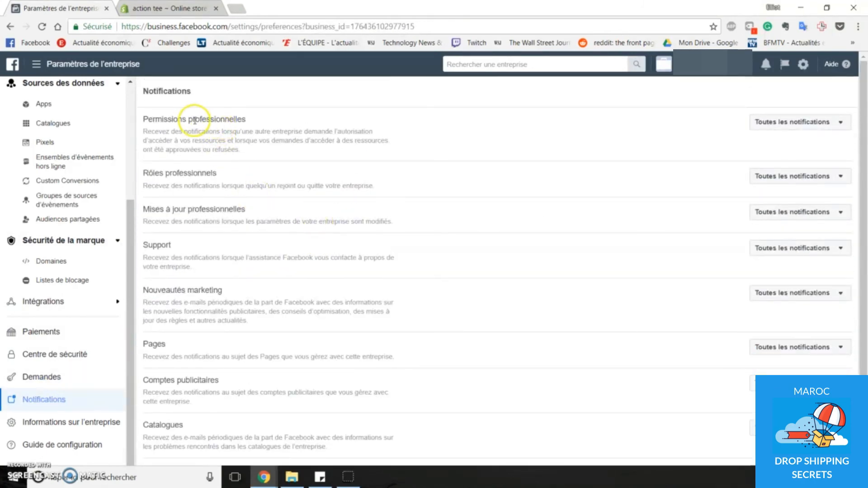
{"action": "scroll", "coordinate": [233, 183], "scroll_direction": "down", "scroll_amount": 1}
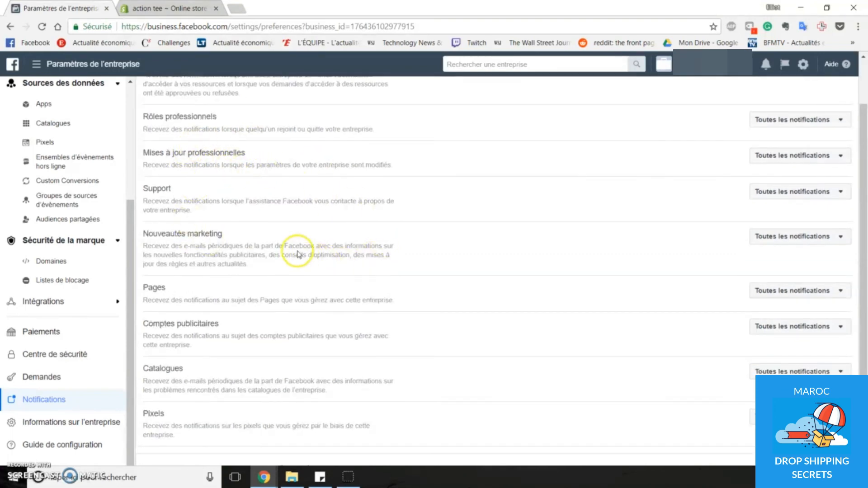
{"action": "scroll", "coordinate": [802, 329], "scroll_direction": "up", "scroll_amount": 1}
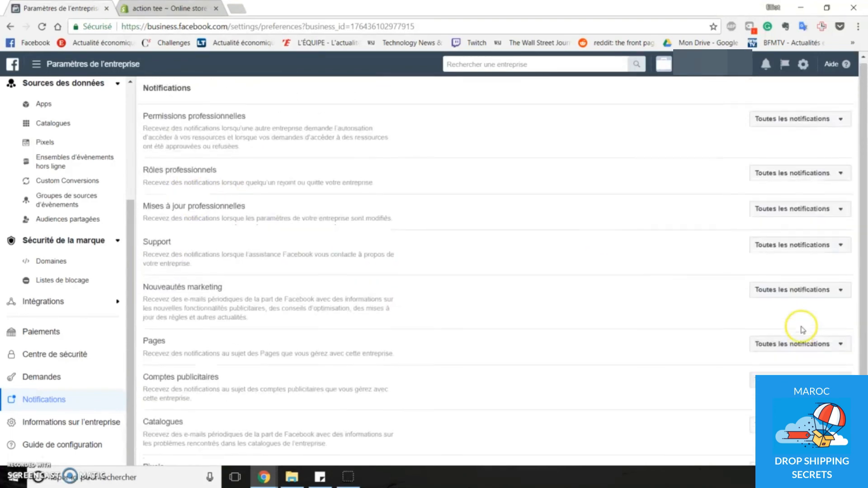
{"action": "scroll", "coordinate": [803, 330], "scroll_direction": "down", "scroll_amount": 2}
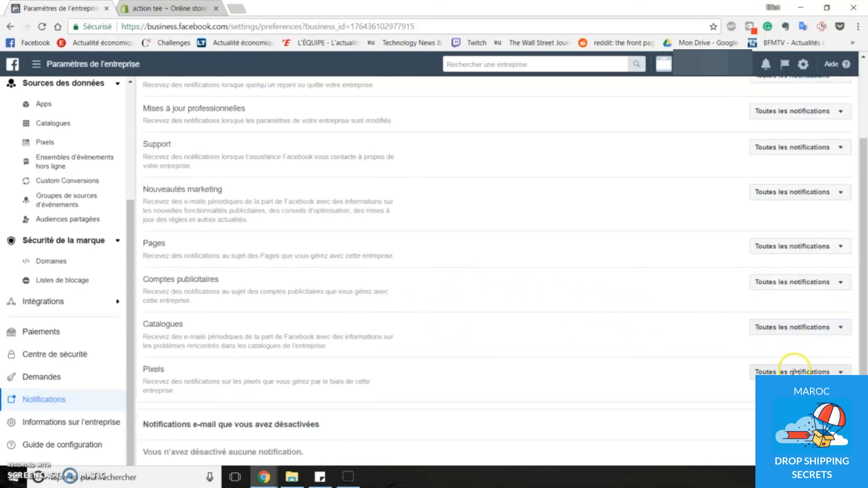
- Examine the delivery options for the Pixels and Catalogues notifications without changing them
{"action": "left_click", "coordinate": [778, 372]}
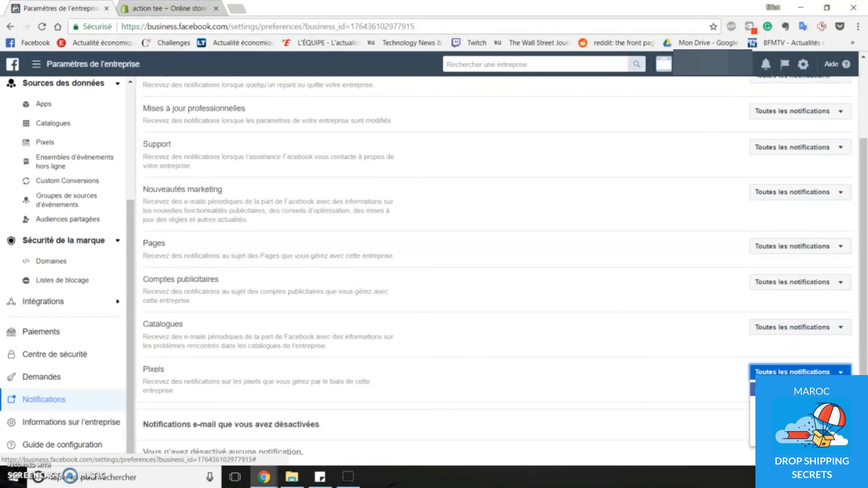
{"action": "left_click", "coordinate": [651, 374]}
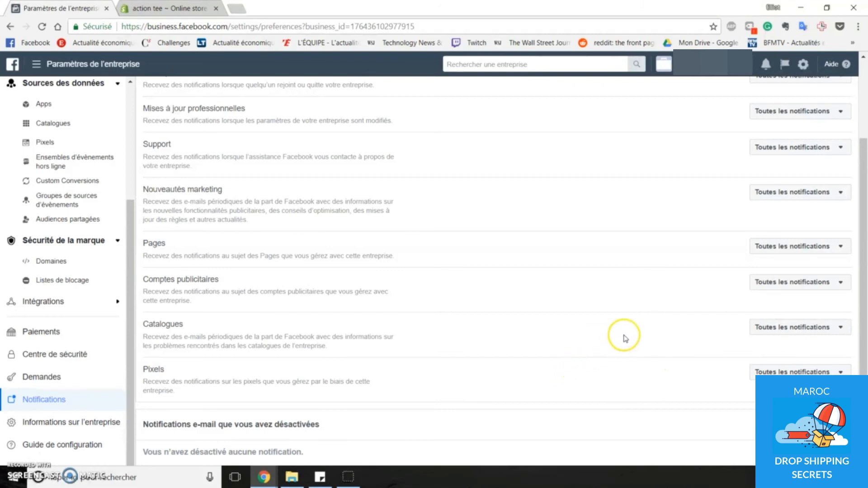
{"action": "left_click", "coordinate": [826, 334]}
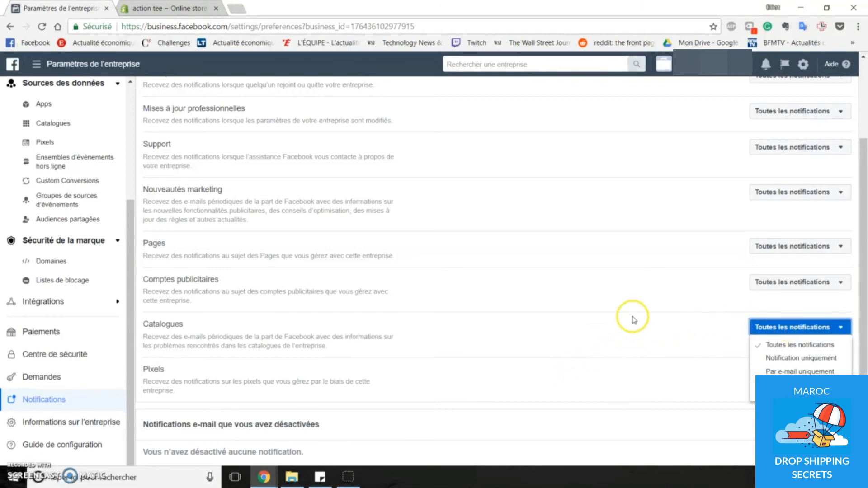
{"action": "left_click", "coordinate": [665, 323]}
{"action": "left_click", "coordinate": [799, 327]}
{"action": "left_click", "coordinate": [661, 324]}
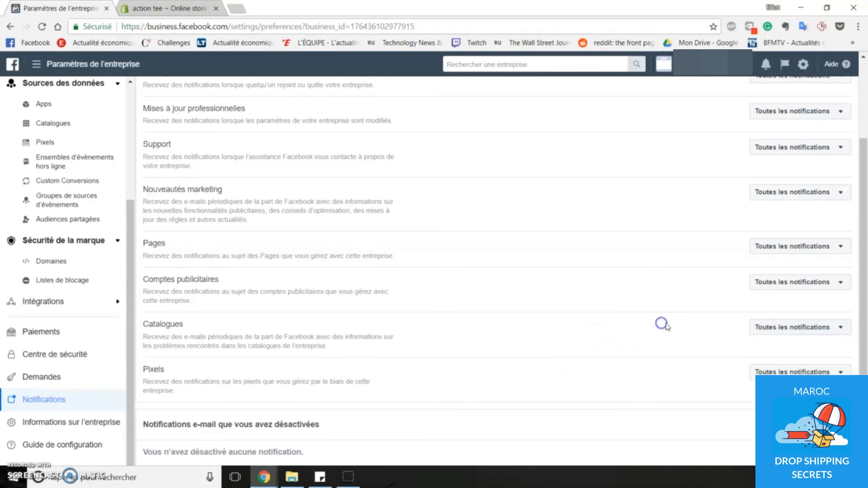
- Examine the delivery options for the business permissions notifications without changing them
{"action": "scroll", "coordinate": [608, 325], "scroll_direction": "up", "scroll_amount": 3}
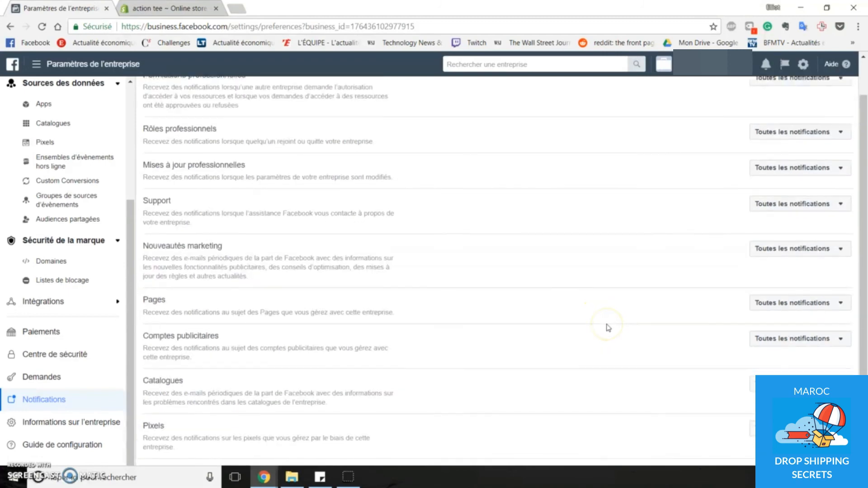
{"action": "left_click", "coordinate": [592, 310]}
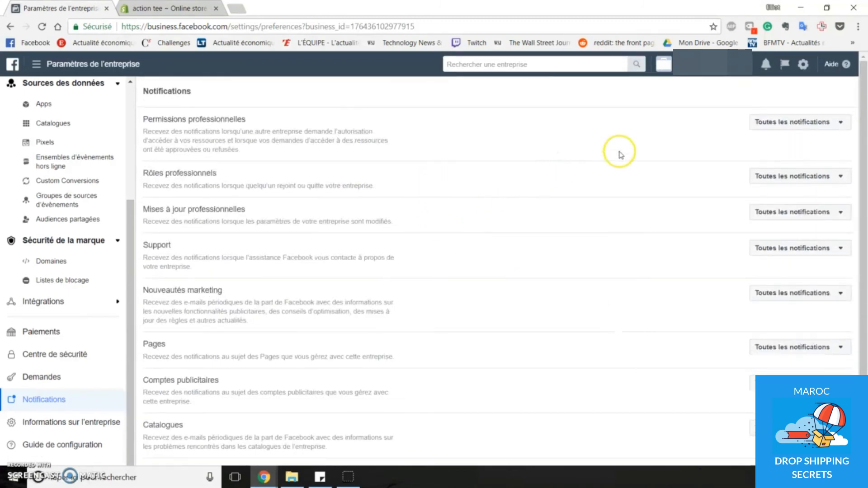
{"action": "left_click", "coordinate": [798, 122]}
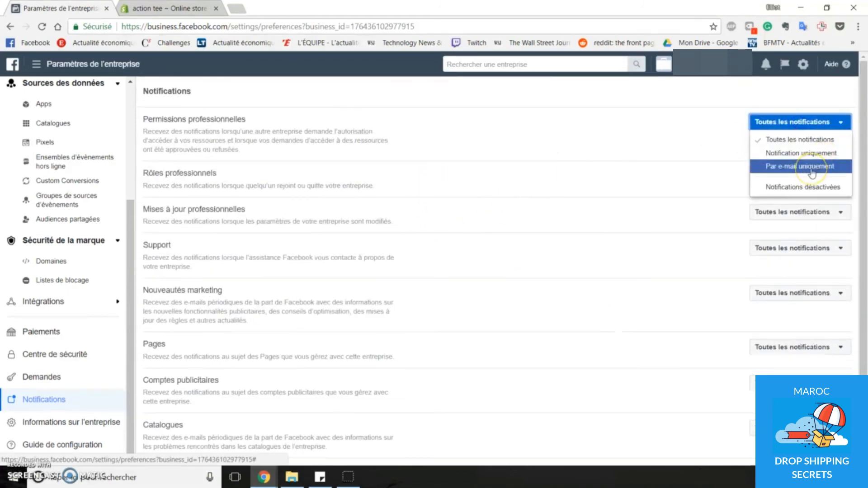
{"action": "left_click", "coordinate": [641, 154]}
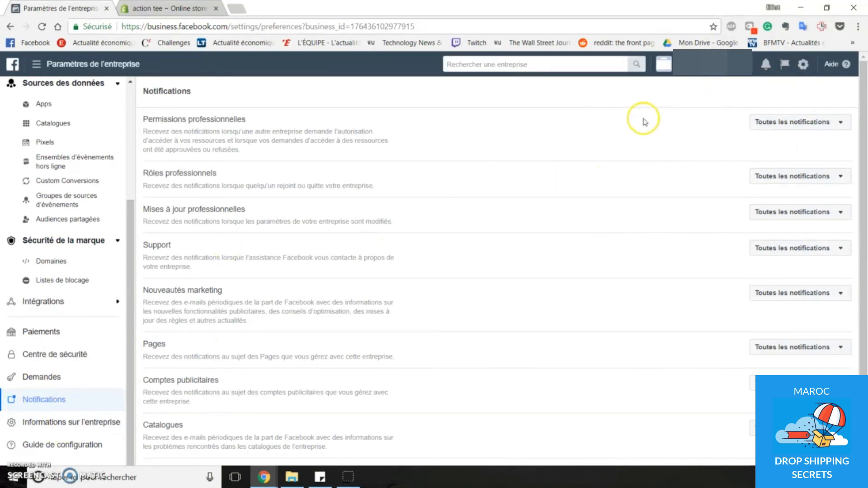
- Look through the list of recent business notifications and close it
{"action": "left_click", "coordinate": [765, 65]}
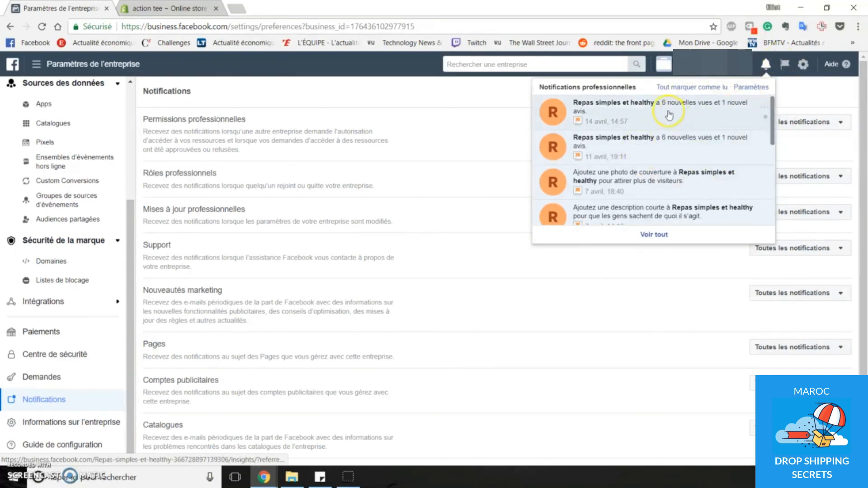
{"action": "scroll", "coordinate": [705, 199], "scroll_direction": "down", "scroll_amount": 3}
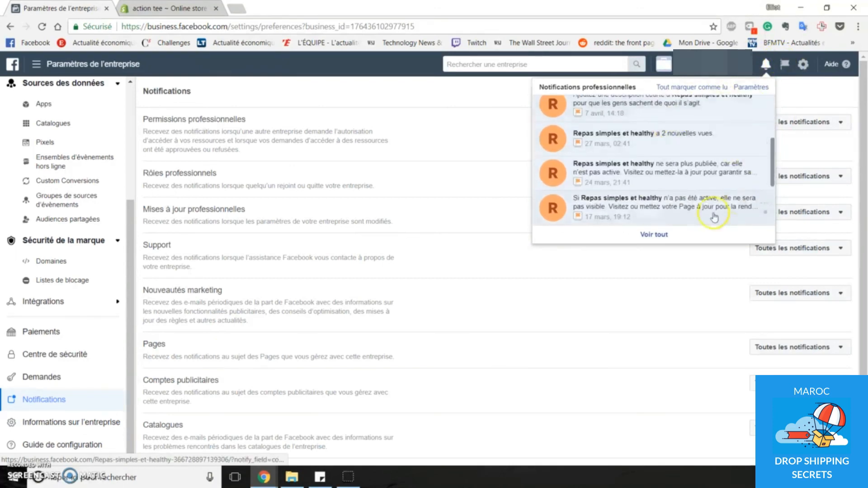
{"action": "scroll", "coordinate": [713, 216], "scroll_direction": "down", "scroll_amount": 3}
{"action": "left_click", "coordinate": [475, 181]}
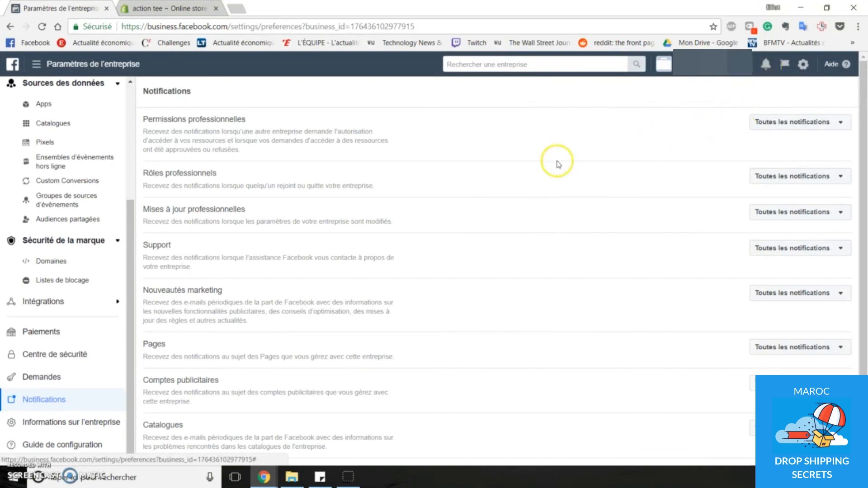
- Review the business information and the Business Manager setup guide in the business settings
{"action": "left_click", "coordinate": [70, 422]}
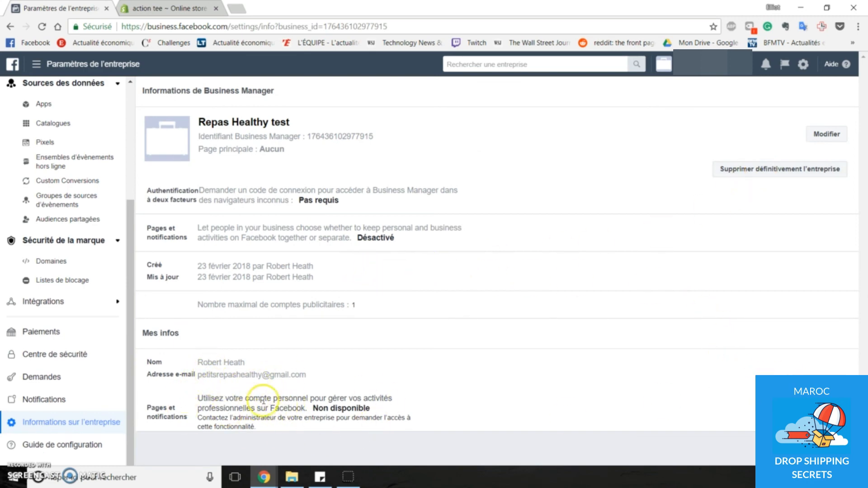
{"action": "left_click", "coordinate": [93, 446]}
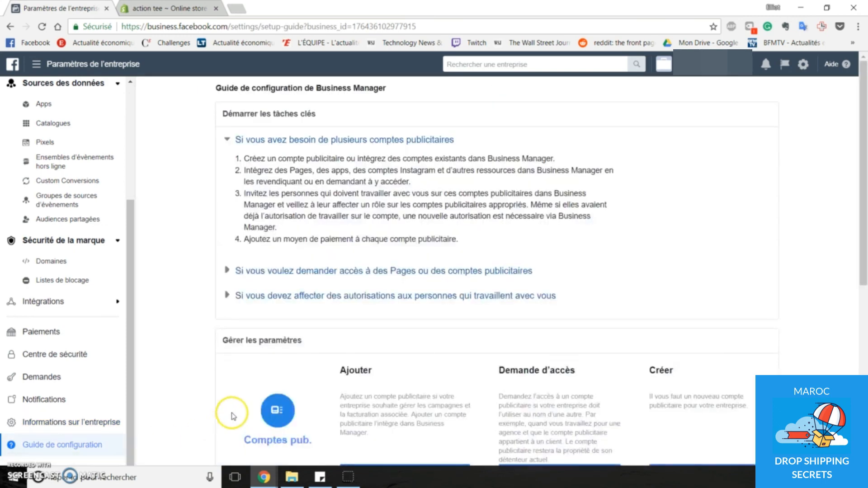
{"action": "scroll", "coordinate": [204, 308], "scroll_direction": "down", "scroll_amount": 6}
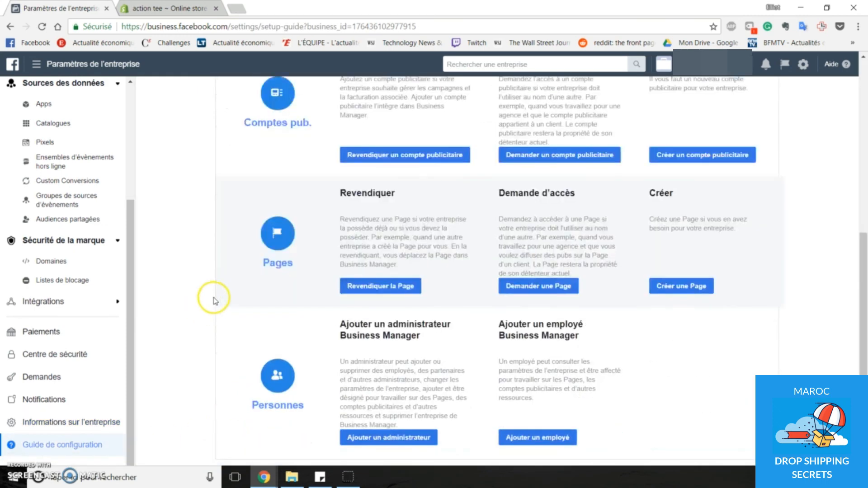
{"action": "scroll", "coordinate": [212, 297], "scroll_direction": "up", "scroll_amount": 6}
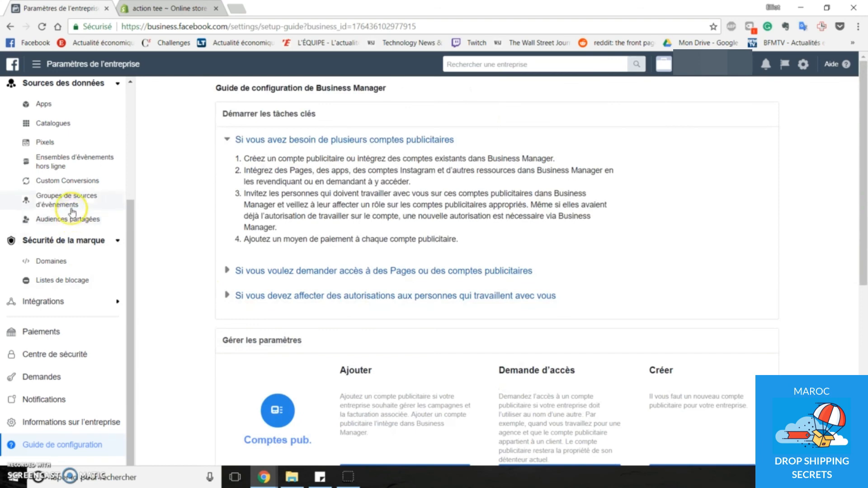
{"action": "left_click_drag", "start_coordinate": [132, 227], "coordinate": [81, 96]}
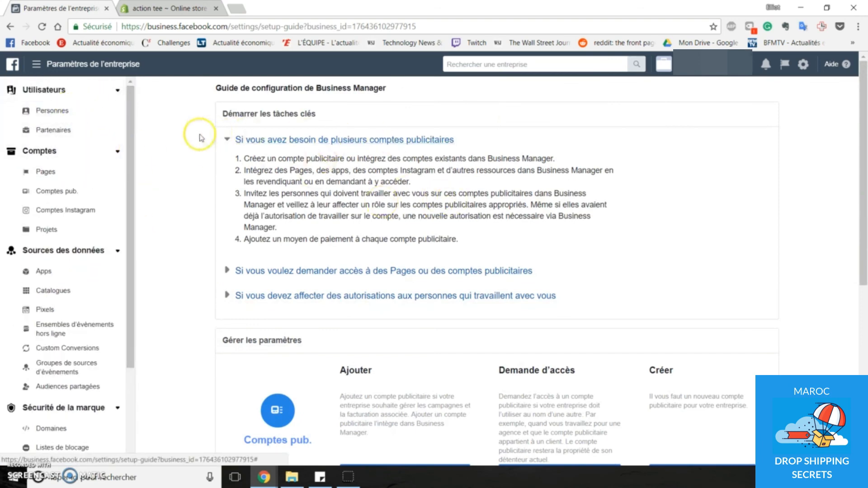
{"action": "left_click_drag", "start_coordinate": [851, 219], "coordinate": [859, 201]}
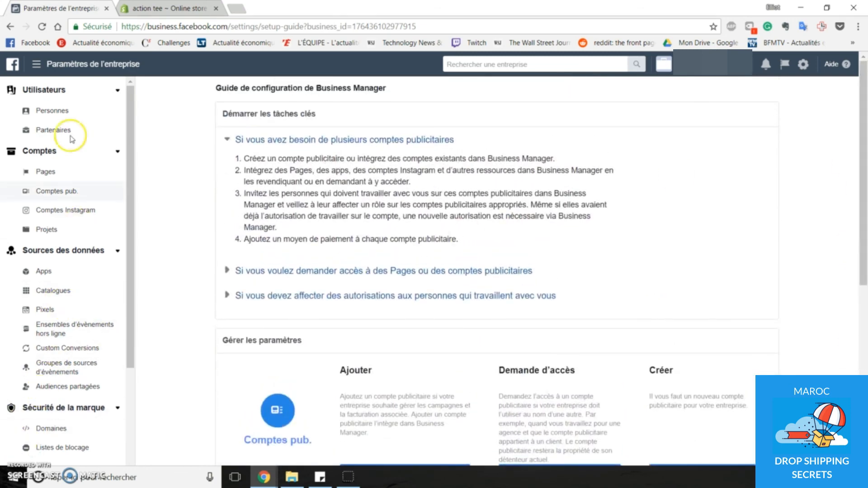
- Open the ad account's billing page to view its transactions, and reopen the overview of Business Manager tools
{"action": "left_click", "coordinate": [36, 64]}
{"action": "left_click", "coordinate": [629, 162]}
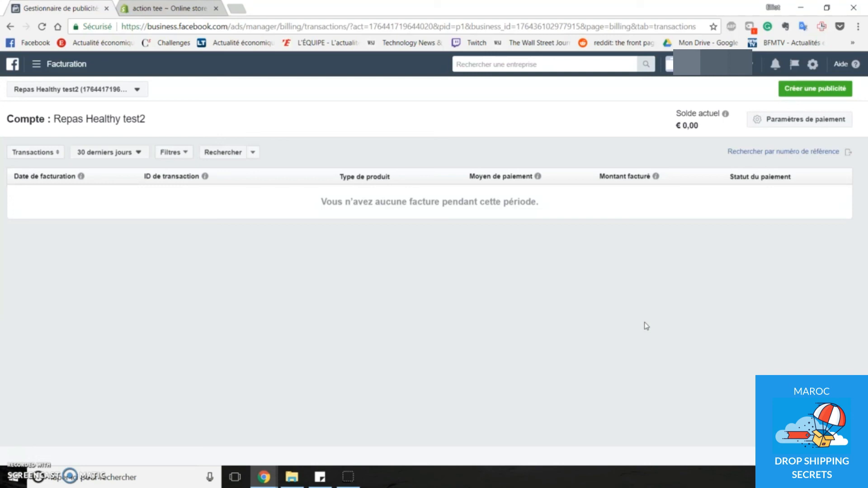
{"action": "left_click", "coordinate": [36, 64]}
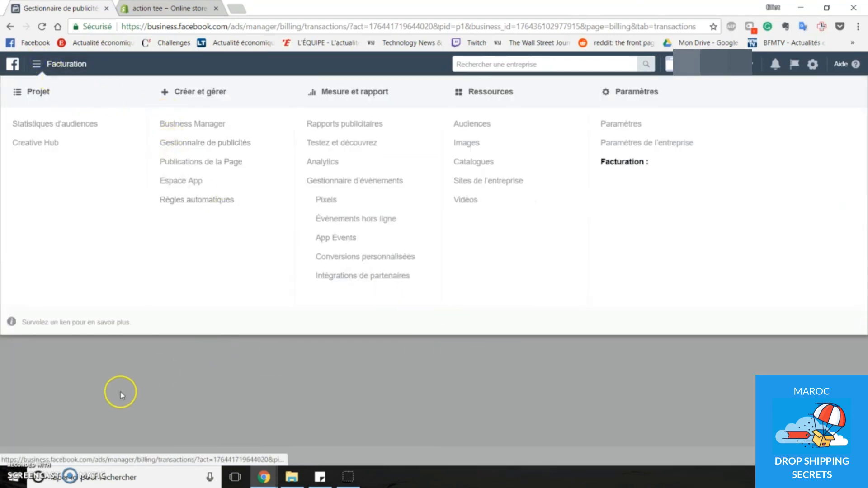